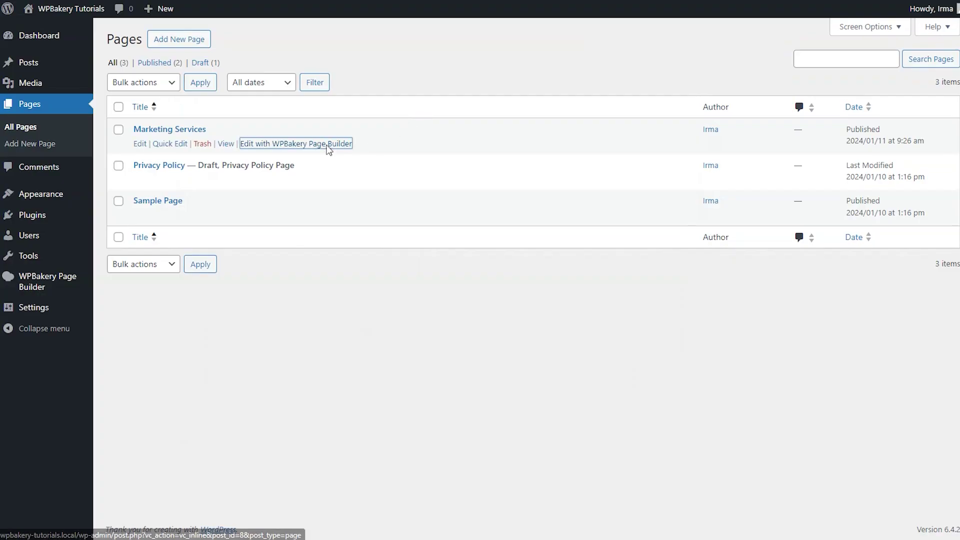
- Open the Marketing Services page in WPBakery Page Builder and set its SEO focus keyphrase to "digital marketing"
left_click(327, 144)
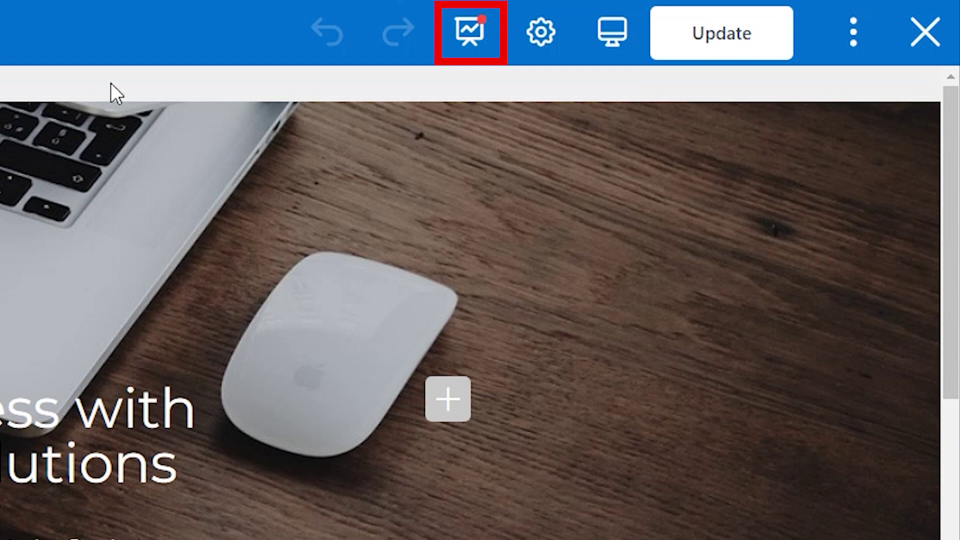
left_click(466, 37)
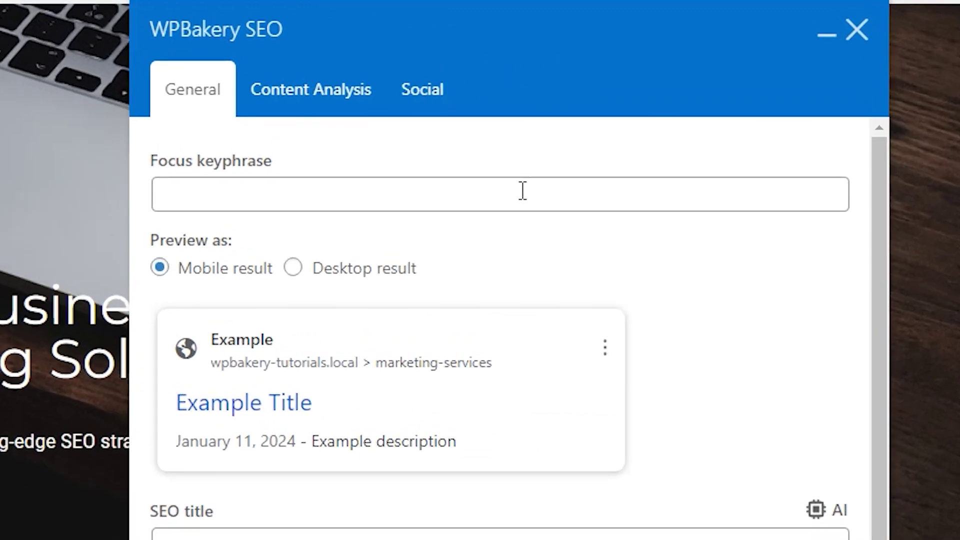
left_click(350, 202)
type("digi")
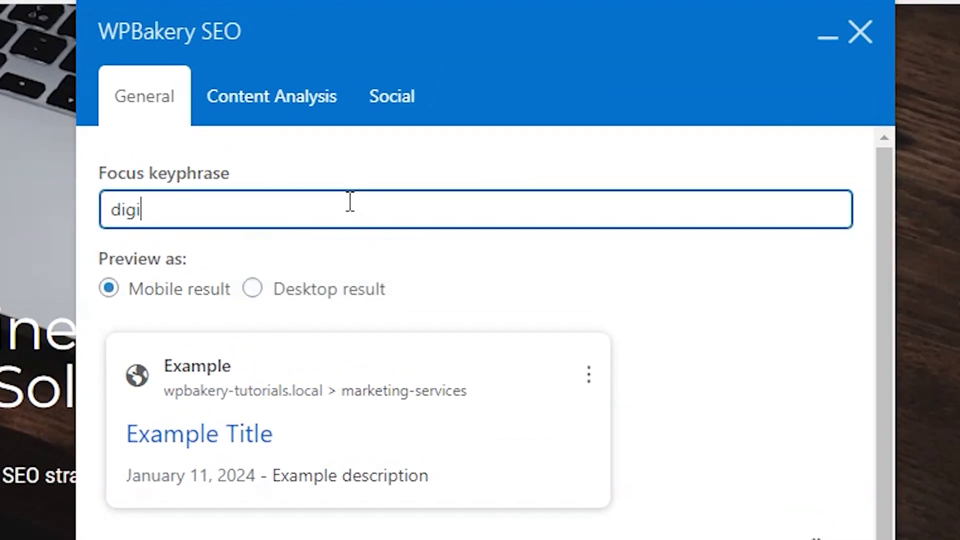
type("tal marketing")
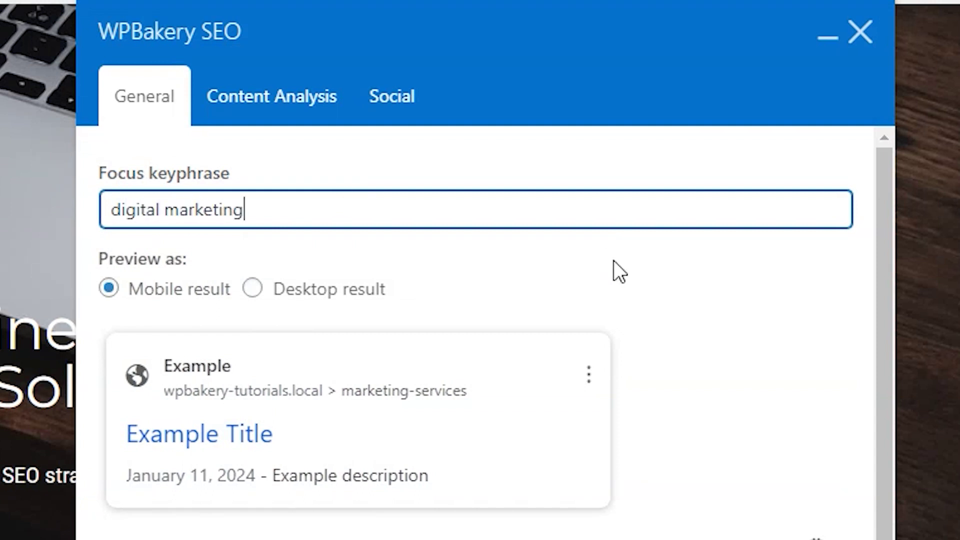
left_click(657, 265)
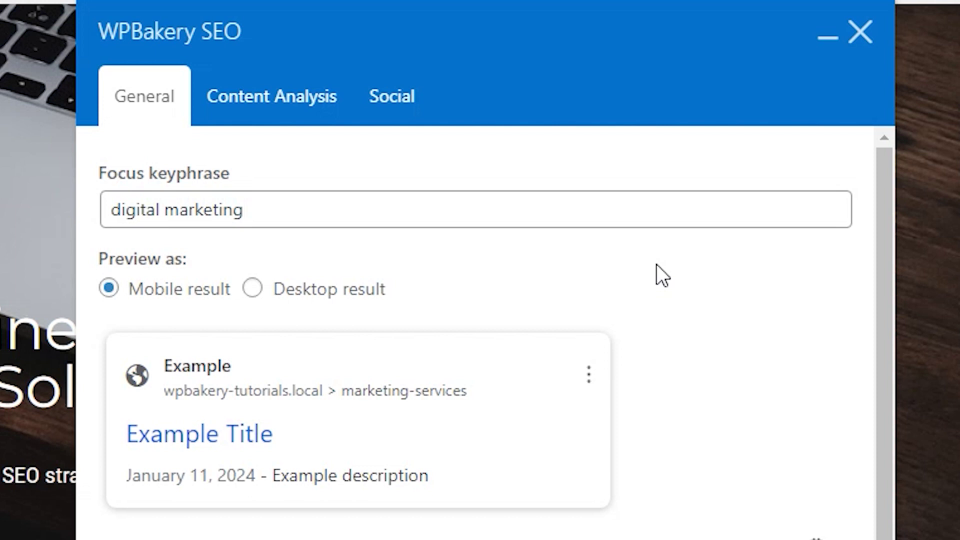
- Preview the search result as desktop and enter "Digital marketing solutions" as the SEO title
left_click(253, 290)
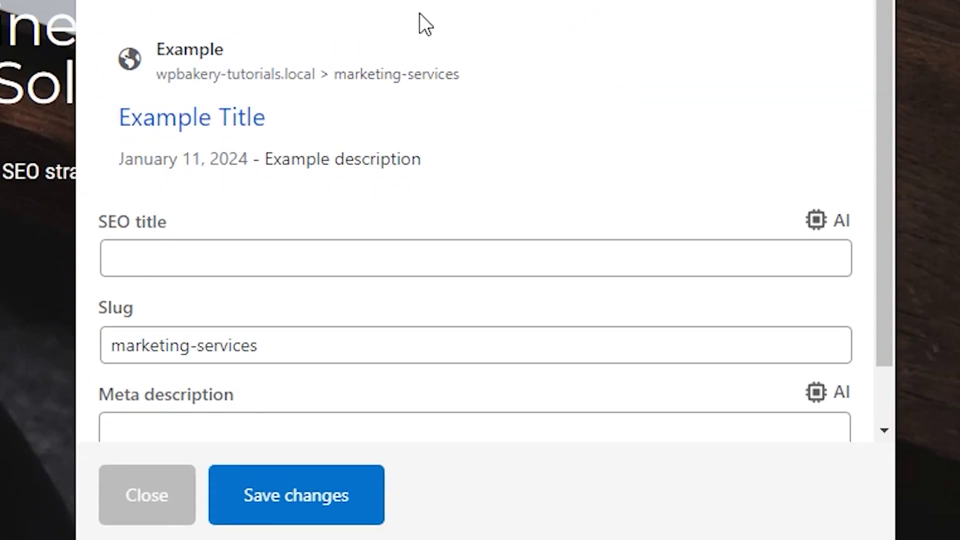
left_click(291, 257)
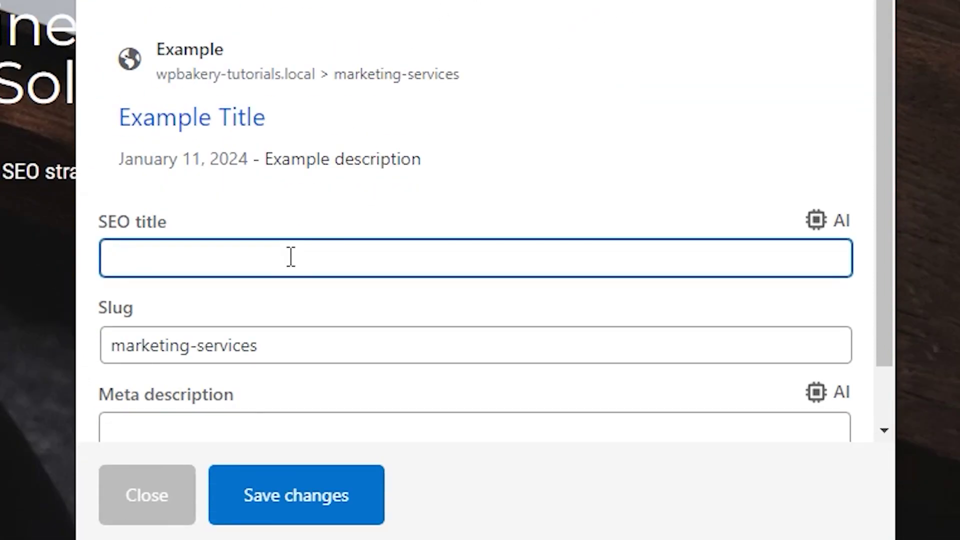
type("Difital mar")
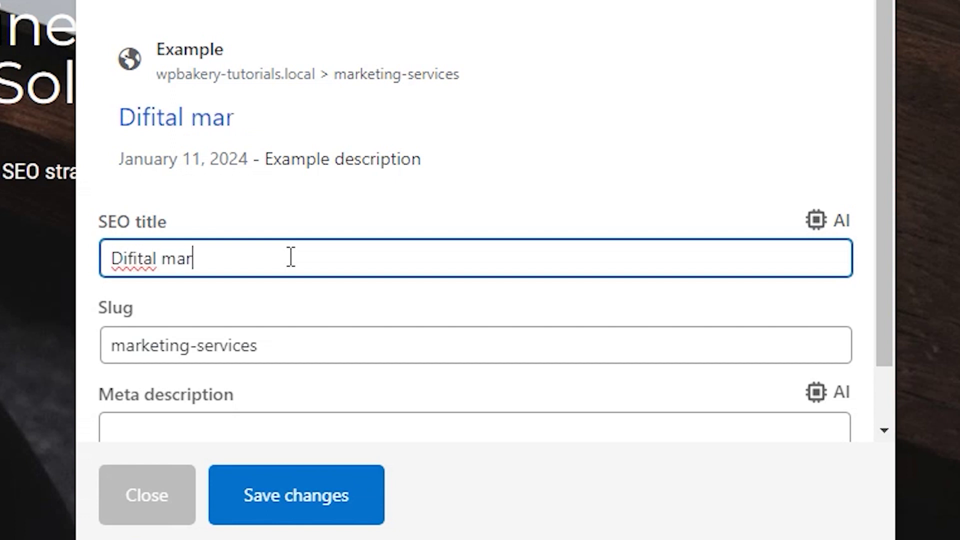
type("keting solutions")
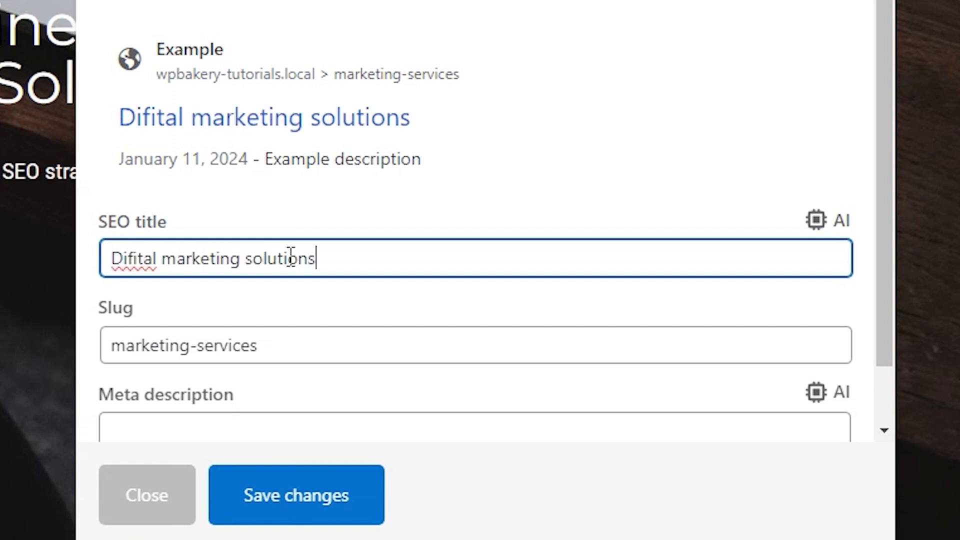
left_click(134, 260)
key("BackSpace")
type("g")
left_click(470, 265)
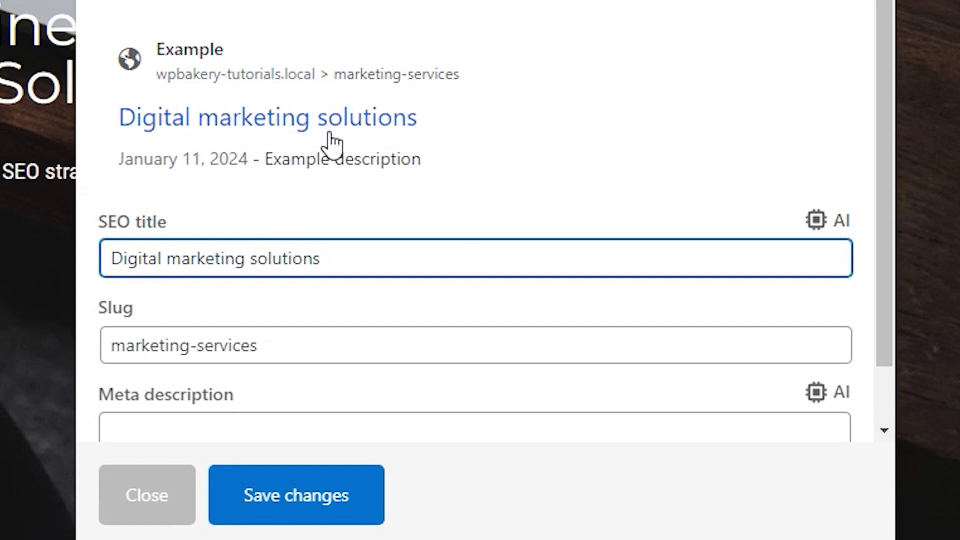
- Change the page slug to "marketing-solutions"
scroll(332, 226, "down", 1)
left_click_drag(259, 282, 193, 283)
type("solutions")
- Enter the meta description "We offer marketing solutions that will boost your sites visibility"
left_click(268, 367)
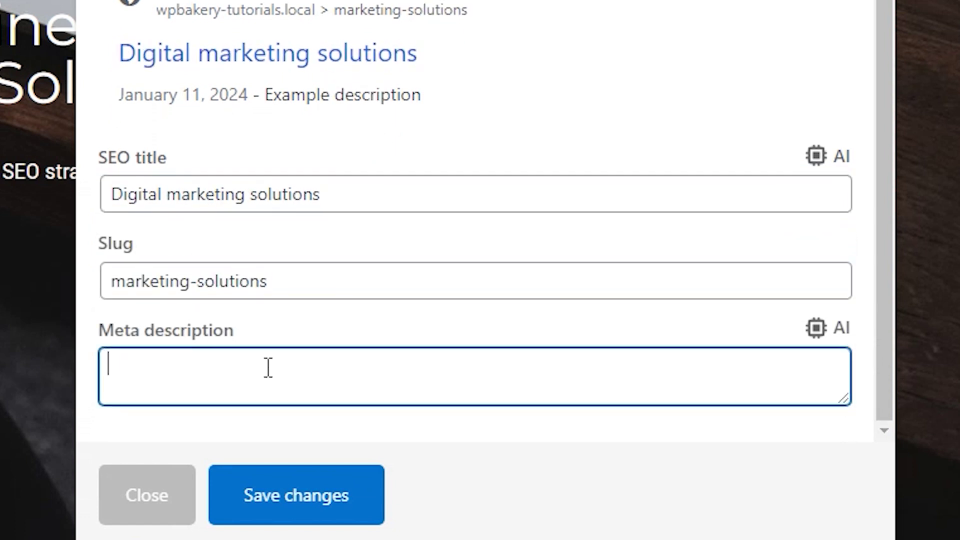
type("We offer marketing solutions that will boost your ")
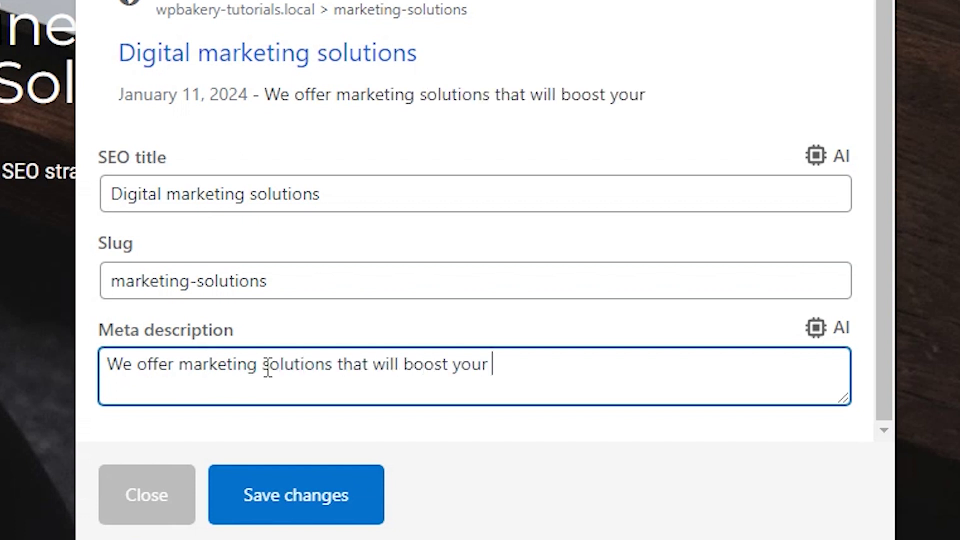
type("sites visibility")
left_click(480, 141)
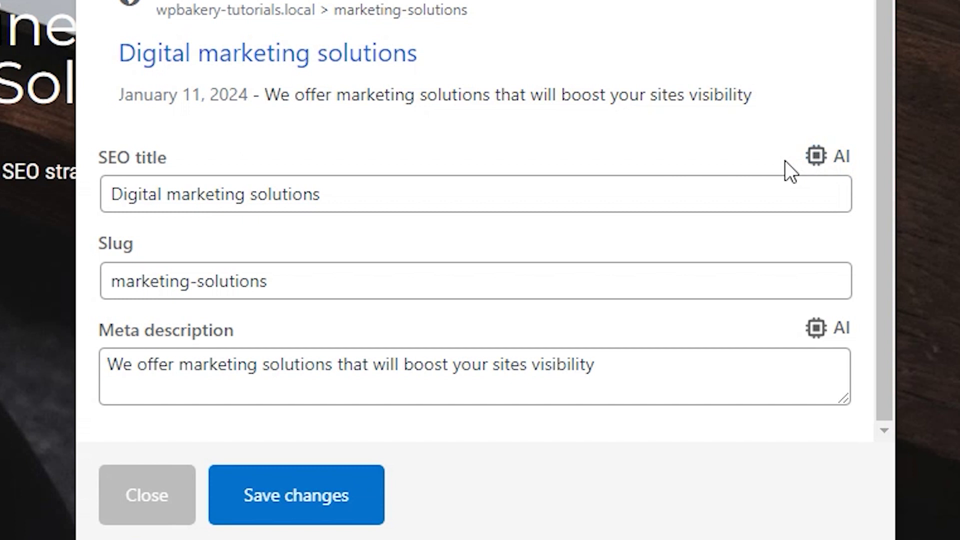
- Open the AI generator for the SEO title and describe the content as "Please generate an SEO title for a digital marketing agency"
left_click(815, 160)
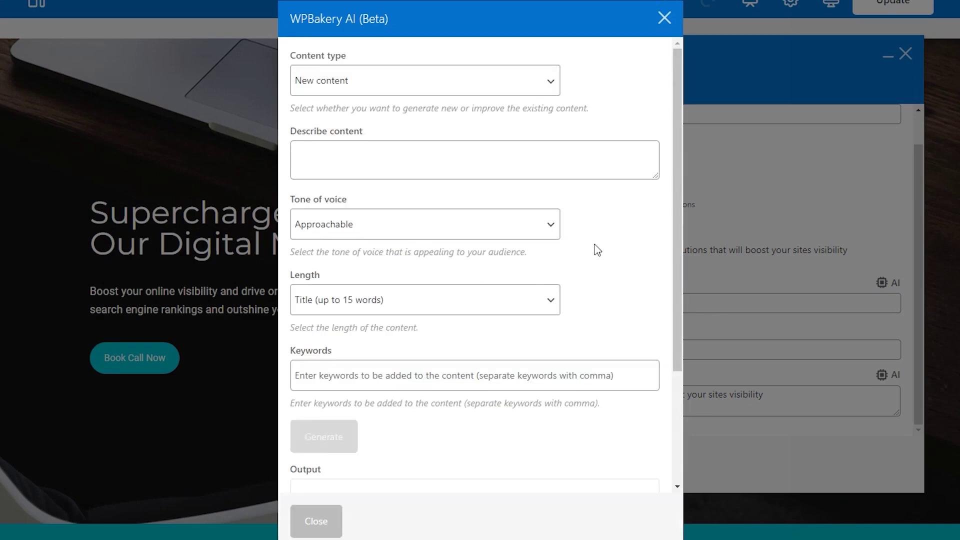
left_click(295, 167)
type("Ple")
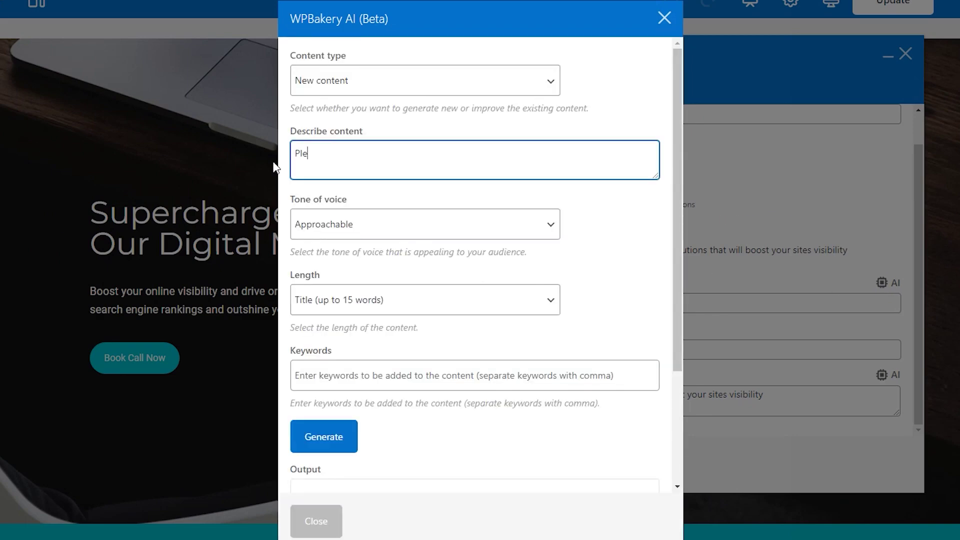
type("ase generate an SEO title for a digital marke")
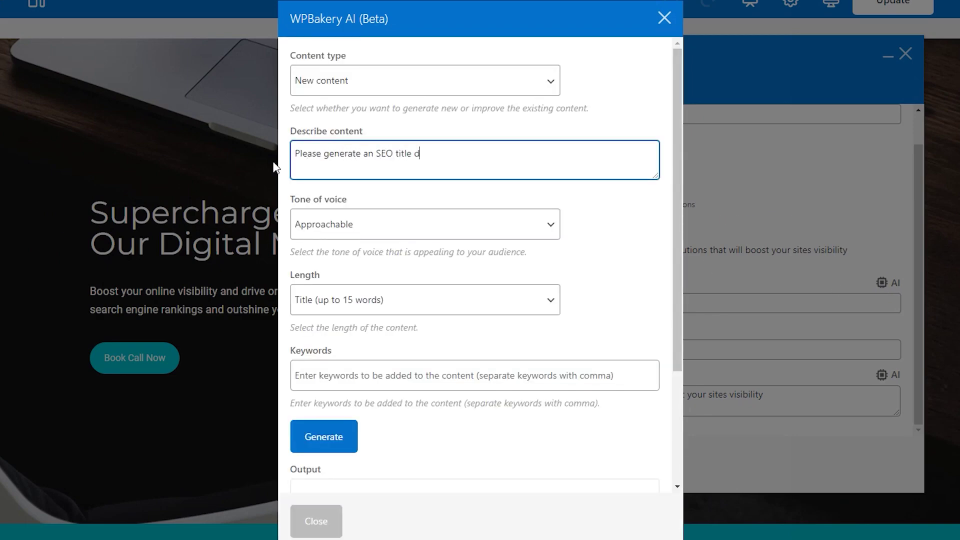
type("ting agency")
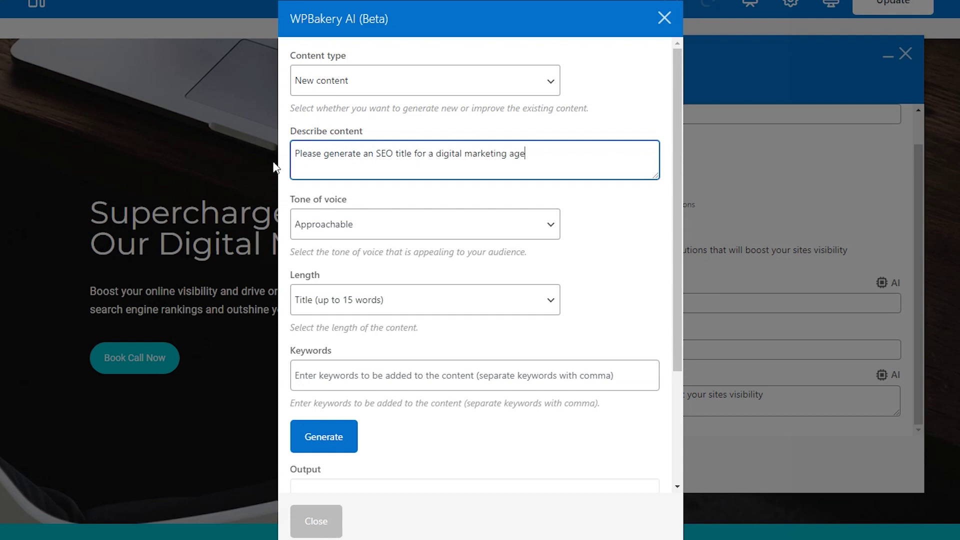
- Generate the AI title with the keyword "digital marketing" and insert the output into the SEO title
left_click(409, 375)
type("digita")
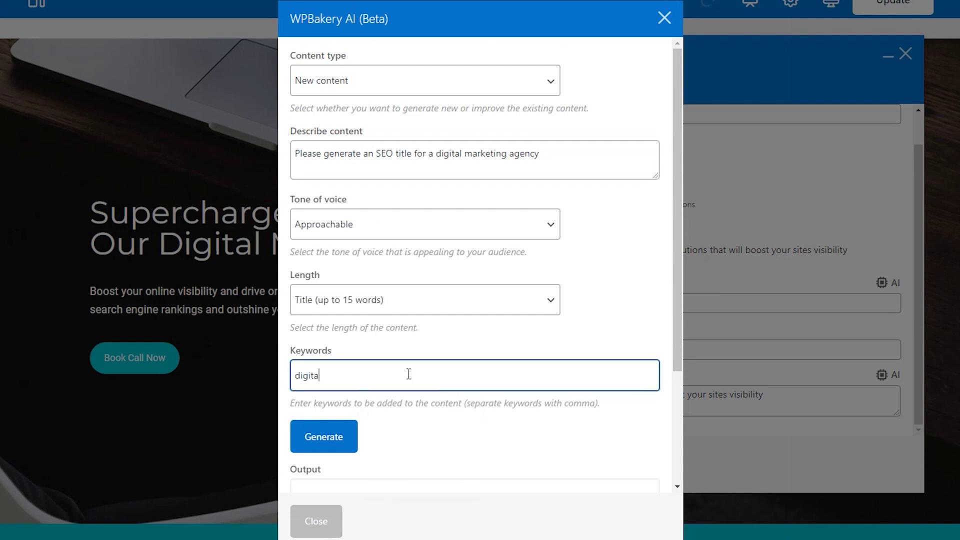
type("l marketing")
scroll(406, 384, "down", 3)
left_click(350, 282)
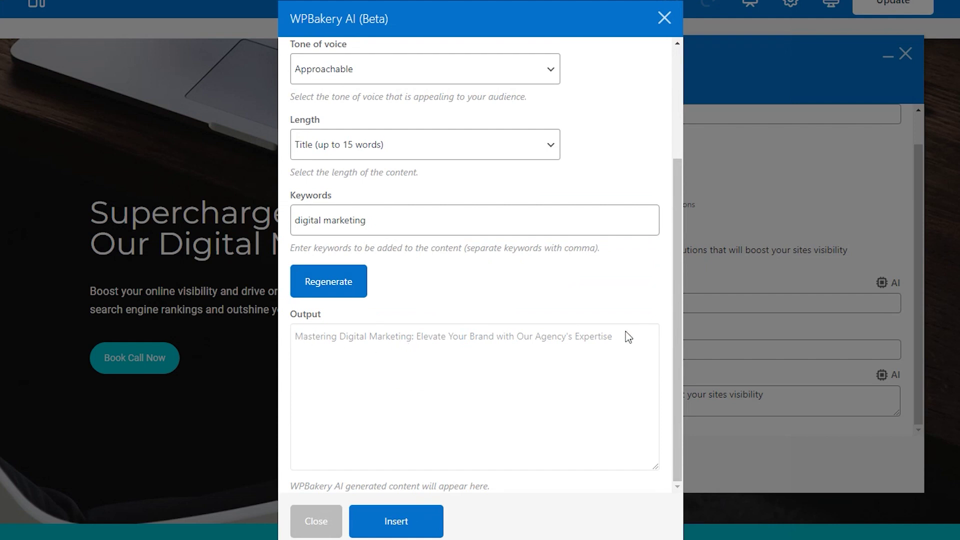
left_click(421, 521)
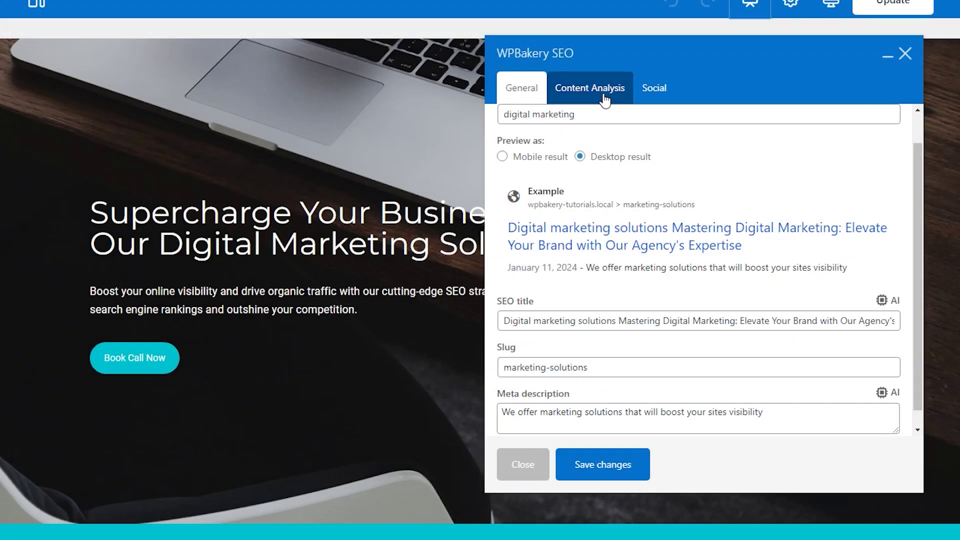
- Review the content analysis of the page, covering problems, warnings and successes, especially the internal and outbound links entries
left_click(605, 95)
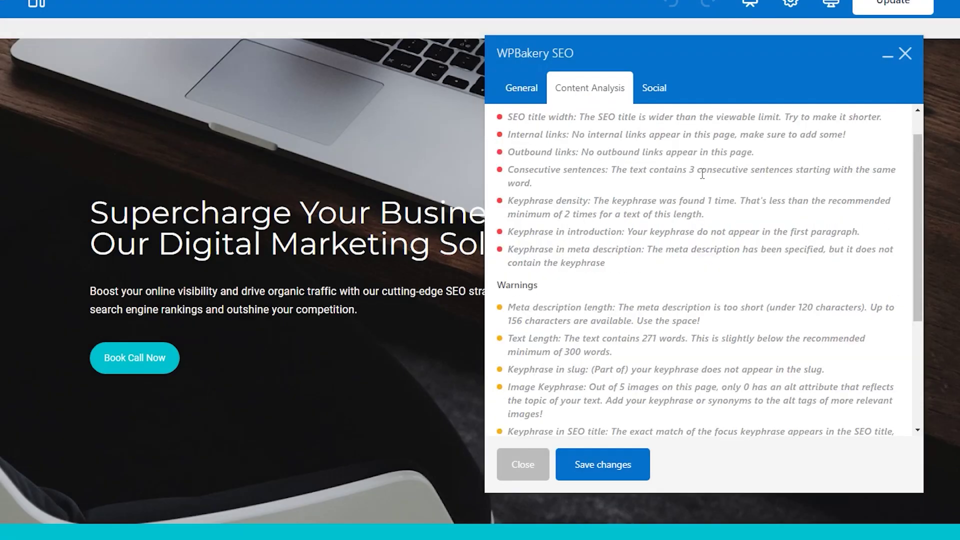
scroll(760, 196, "up", 1)
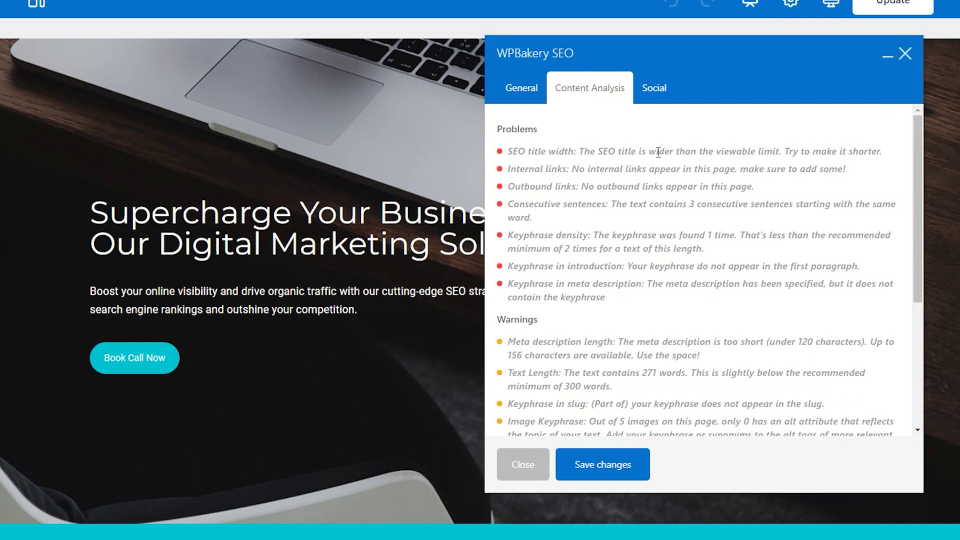
scroll(658, 152, "down", 2)
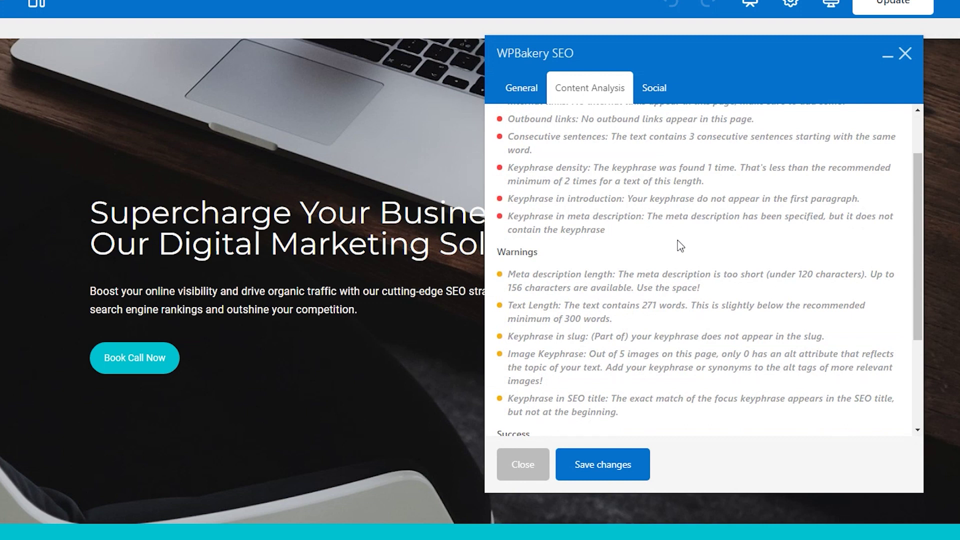
scroll(680, 245, "down", 2)
scroll(680, 240, "down", 2)
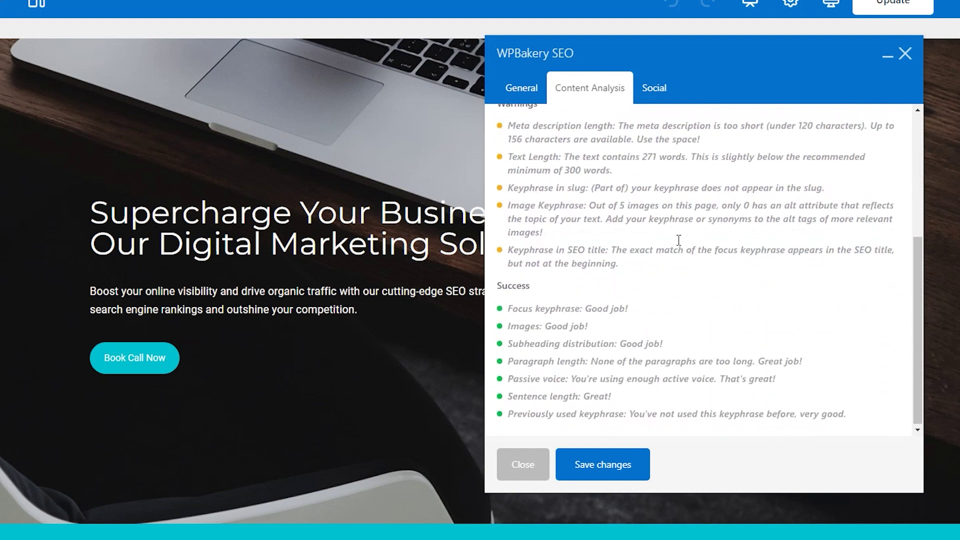
scroll(680, 245, "up", 2)
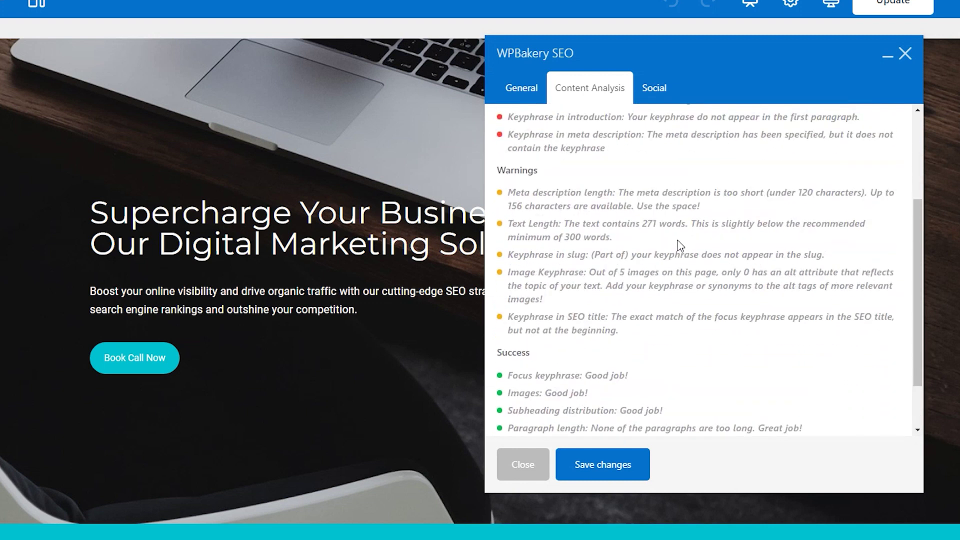
scroll(680, 245, "up", 4)
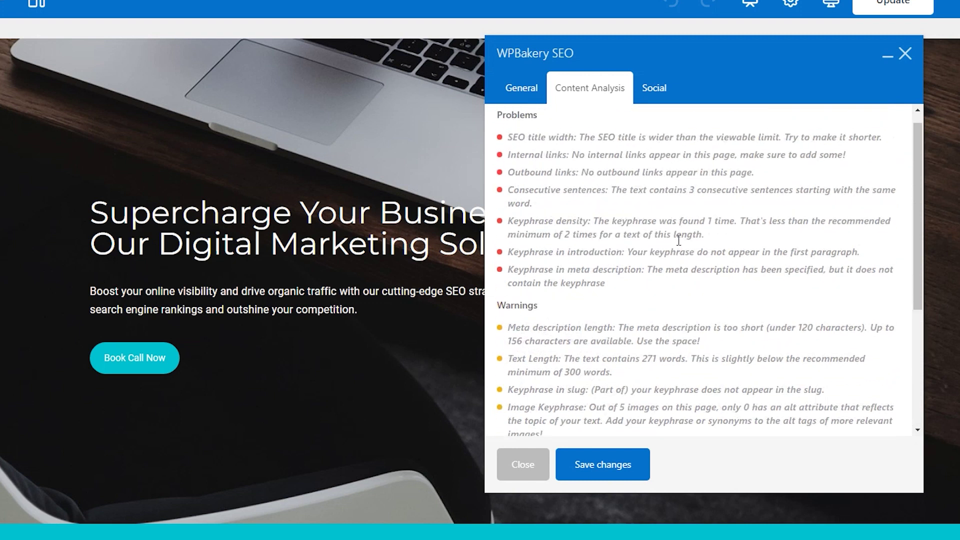
scroll(679, 241, "up", 1)
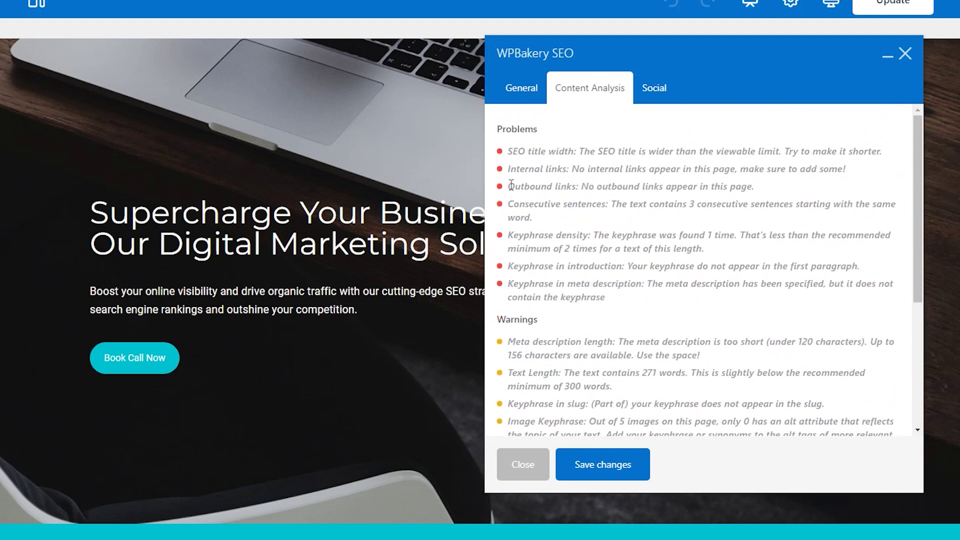
left_click_drag(508, 169, 563, 169)
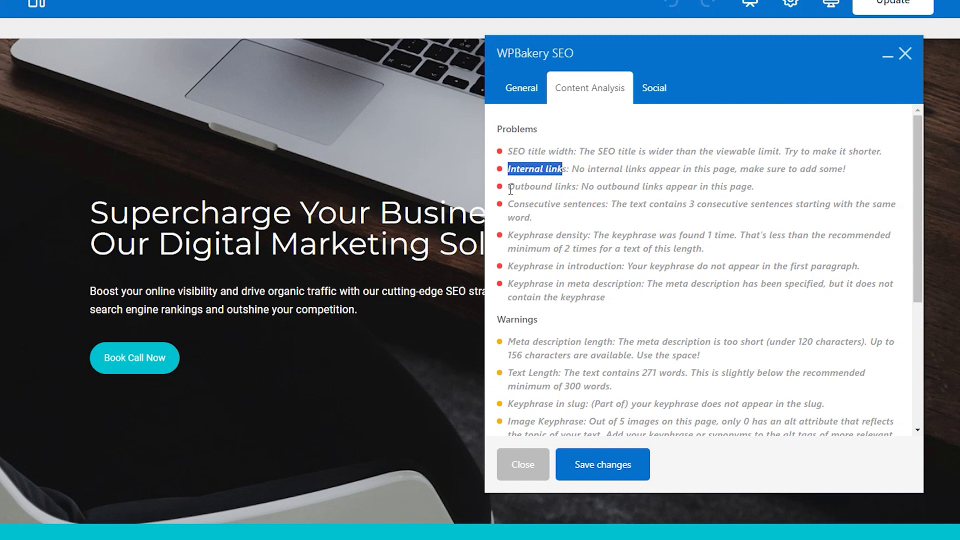
left_click_drag(508, 186, 581, 187)
left_click(712, 186)
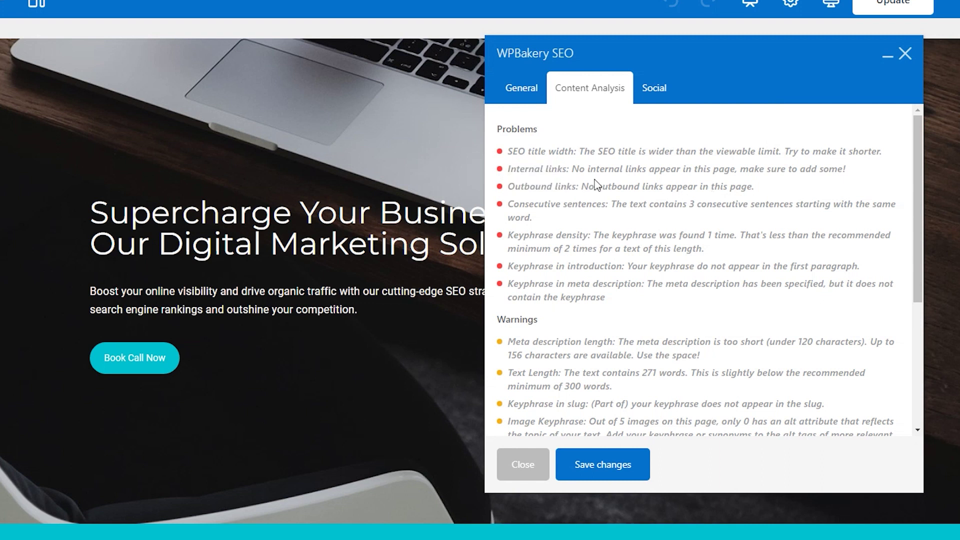
- Save the SEO settings and add a WordPress website link to the text block describing WordPress as an open-source solution
left_click(562, 463)
scroll(600, 400, "down", 8)
left_click(674, 344)
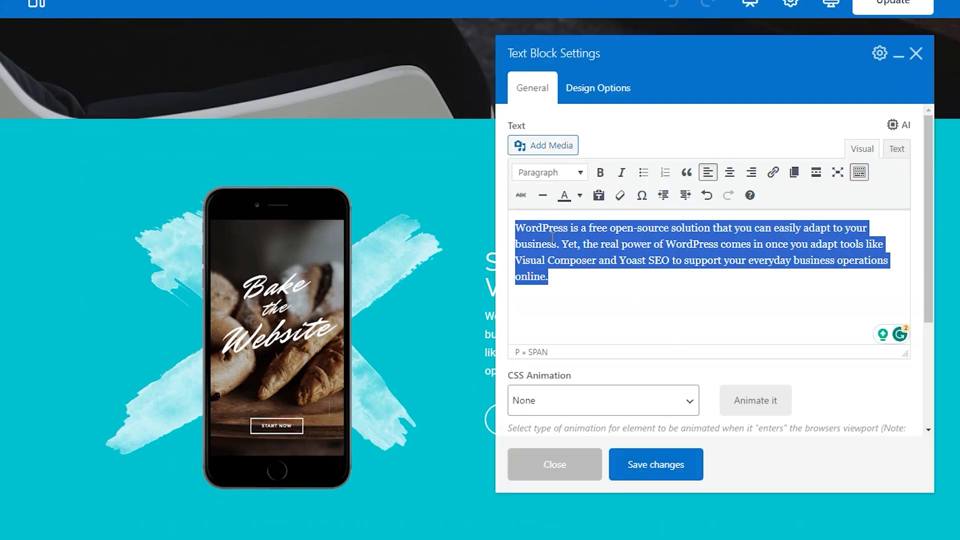
left_click(772, 172)
type("https://wordpress.crg")
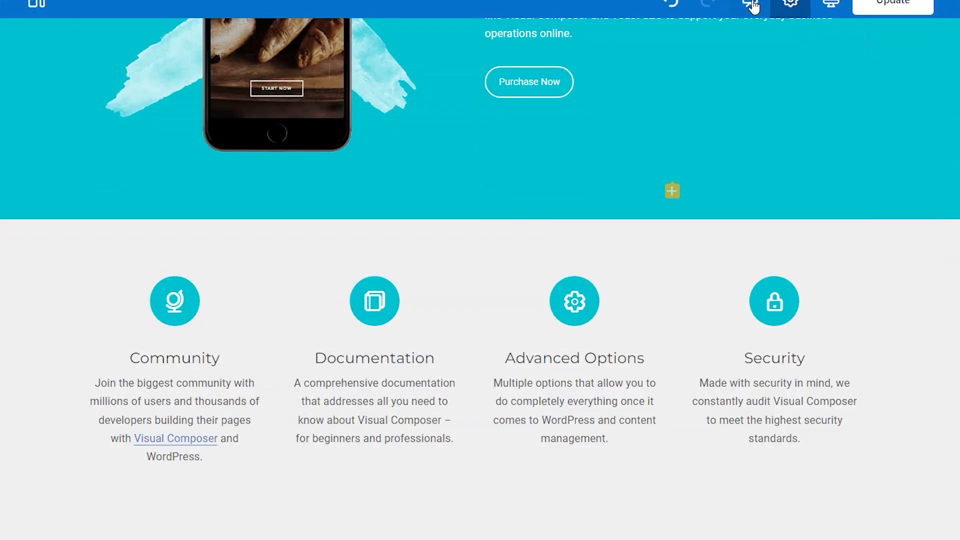
- Set the Facebook share image in the SEO social settings to the Marketing Strategy desk photo from the media library
left_click(750, 5)
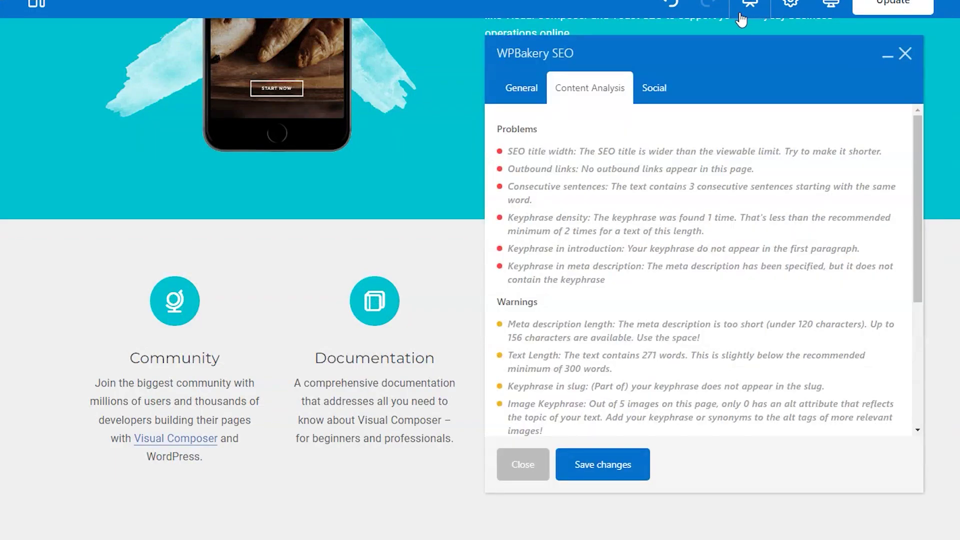
left_click(668, 88)
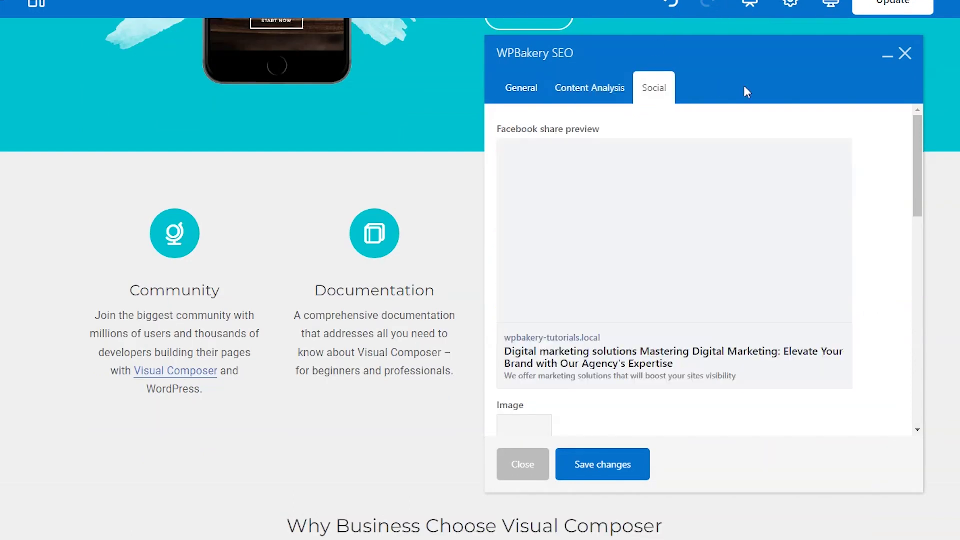
scroll(716, 231, "down", 3)
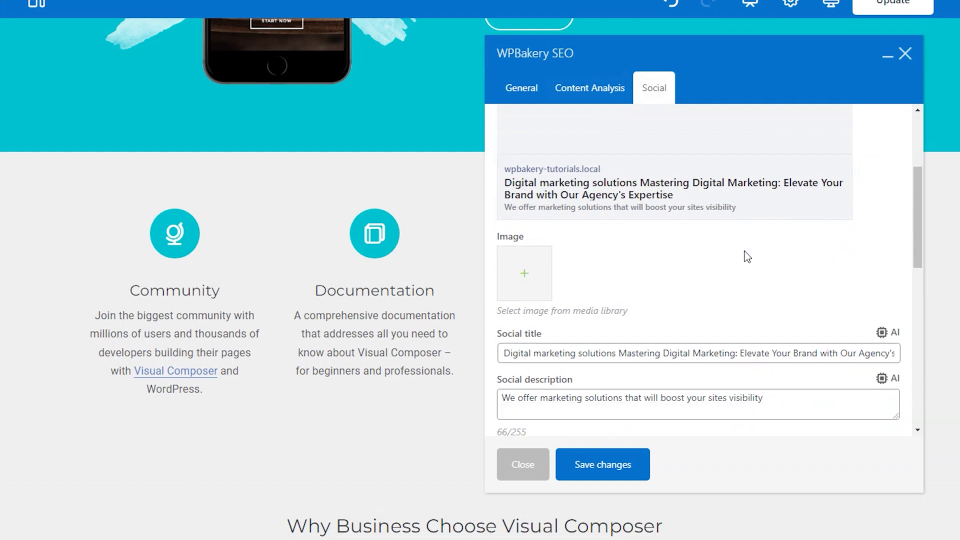
scroll(543, 309, "up", 1)
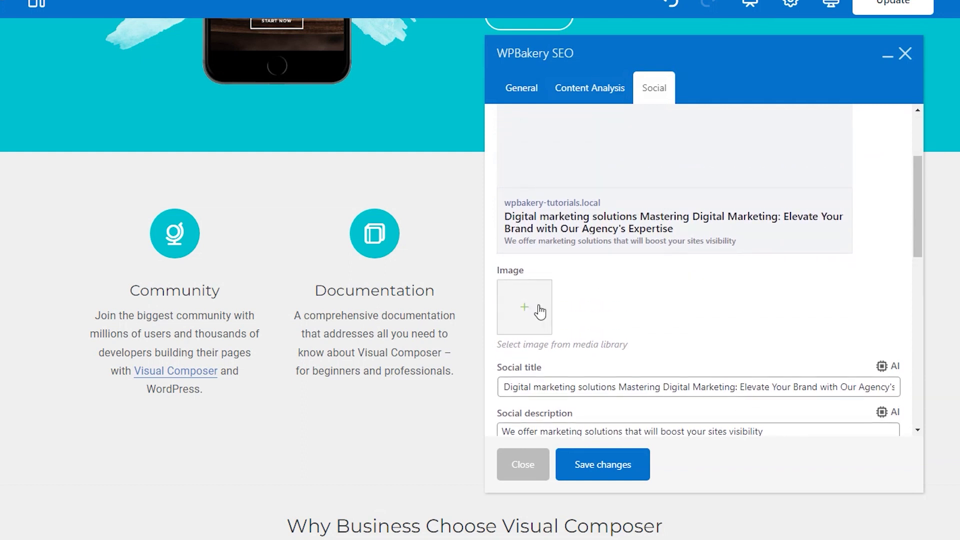
left_click(544, 309)
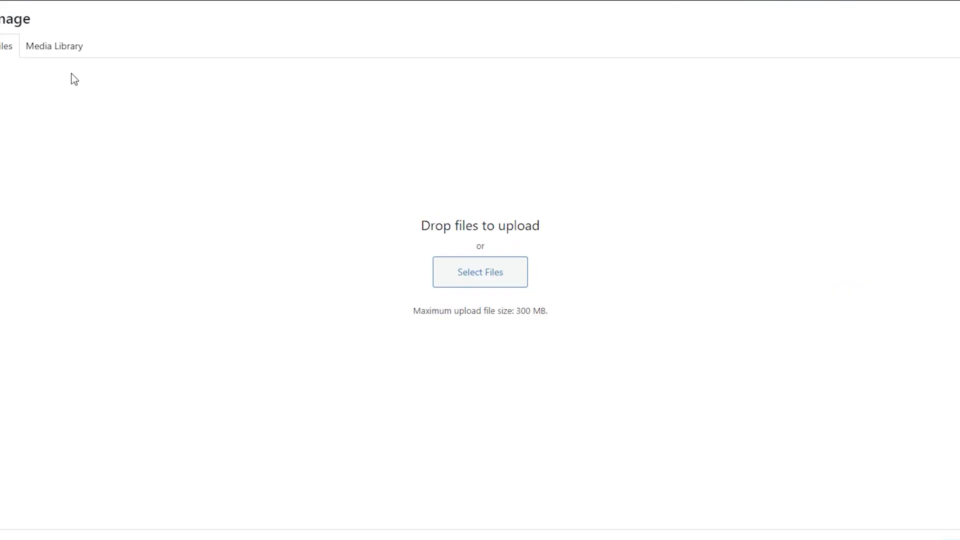
left_click(55, 46)
left_click(921, 534)
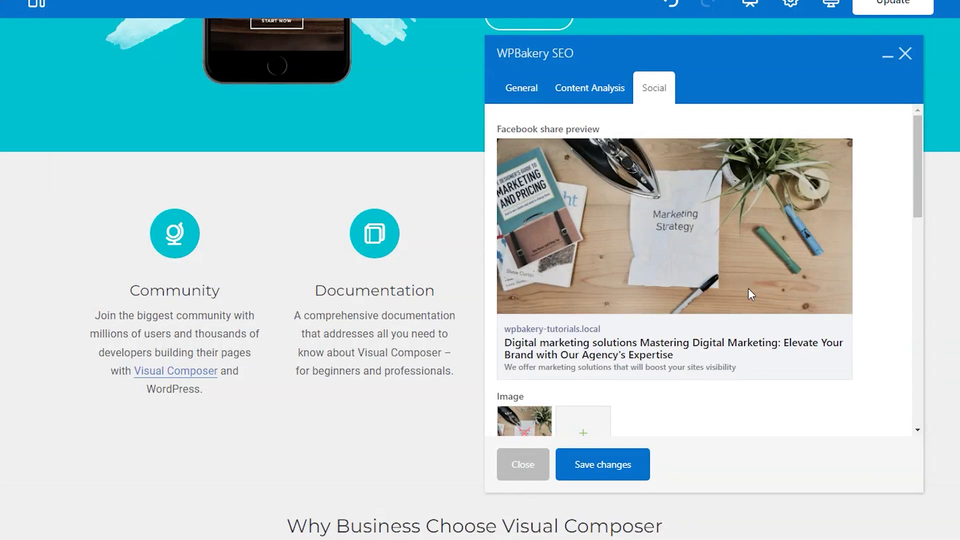
- Shorten the Facebook social title to "Digital marketing solutions Mastering Digital Marketing"
scroll(748, 288, "down", 5)
left_click(747, 248)
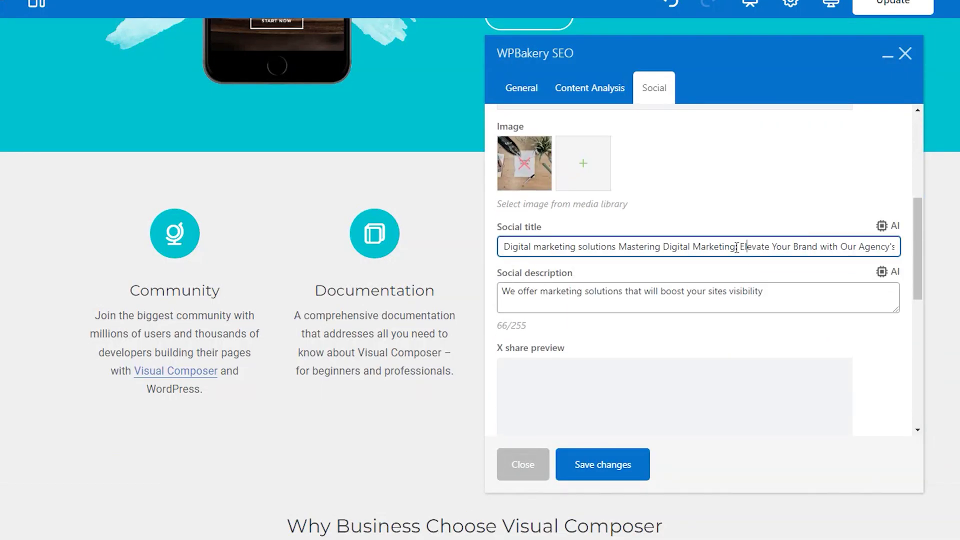
left_click_drag(737, 248, 905, 253)
key("BackSpace")
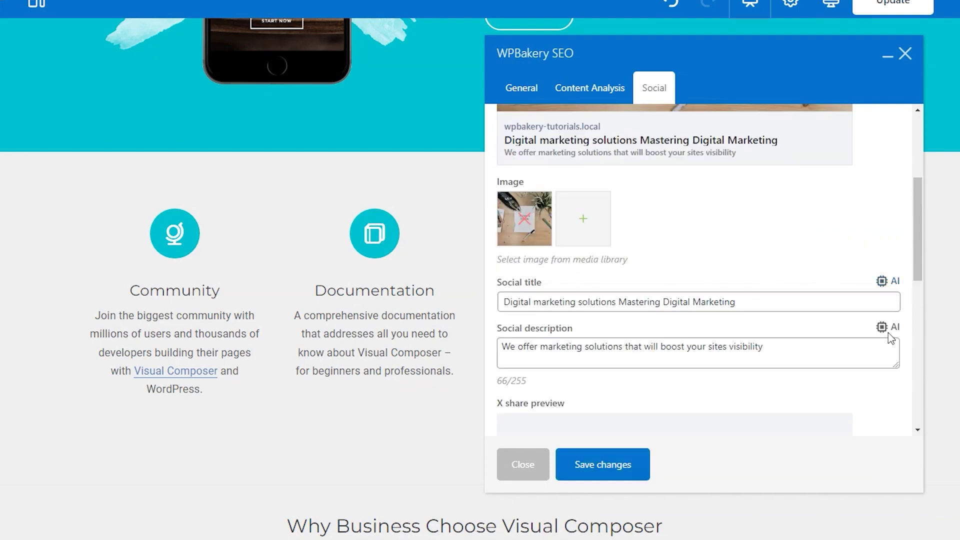
left_click(889, 329)
left_click(442, 81)
left_click(435, 120)
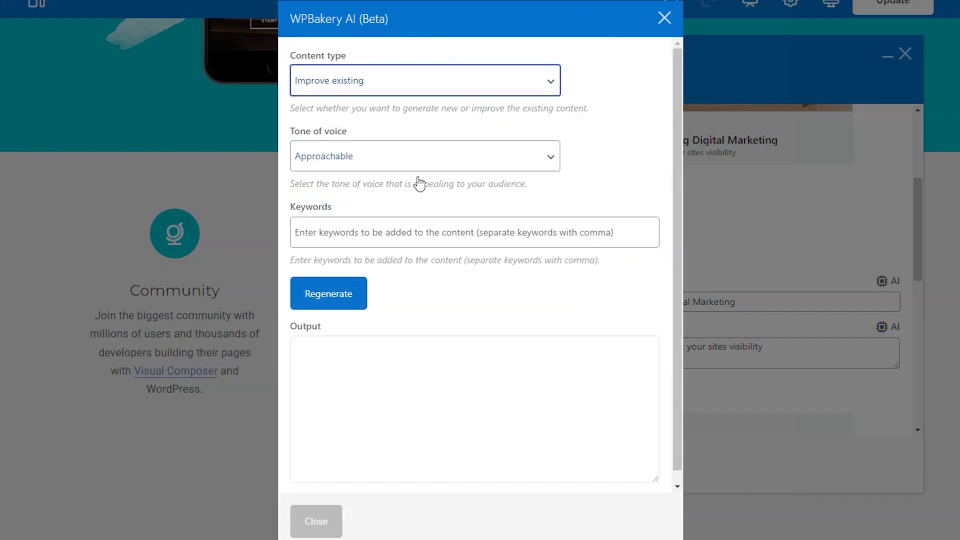
left_click(665, 18)
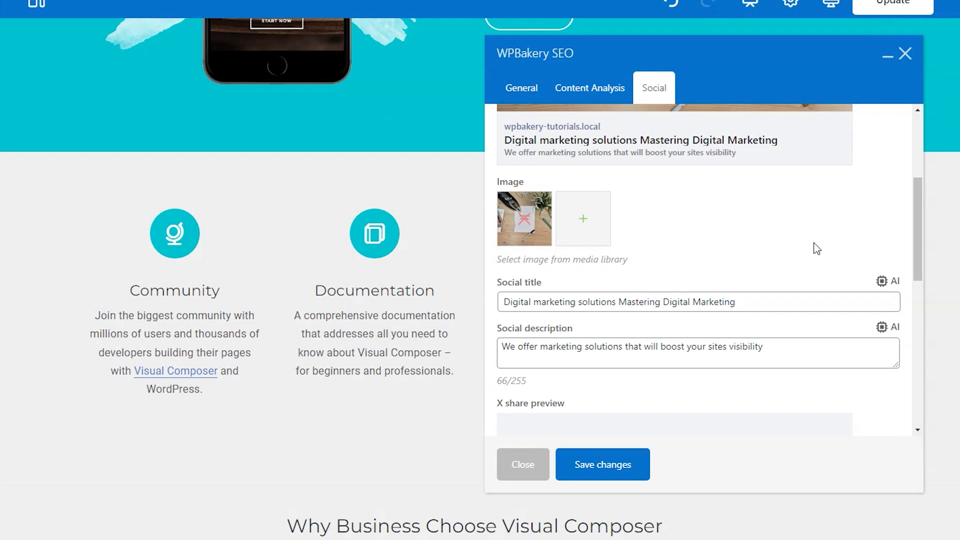
- Save the social sharing changes in the SEO settings
left_click(640, 453)
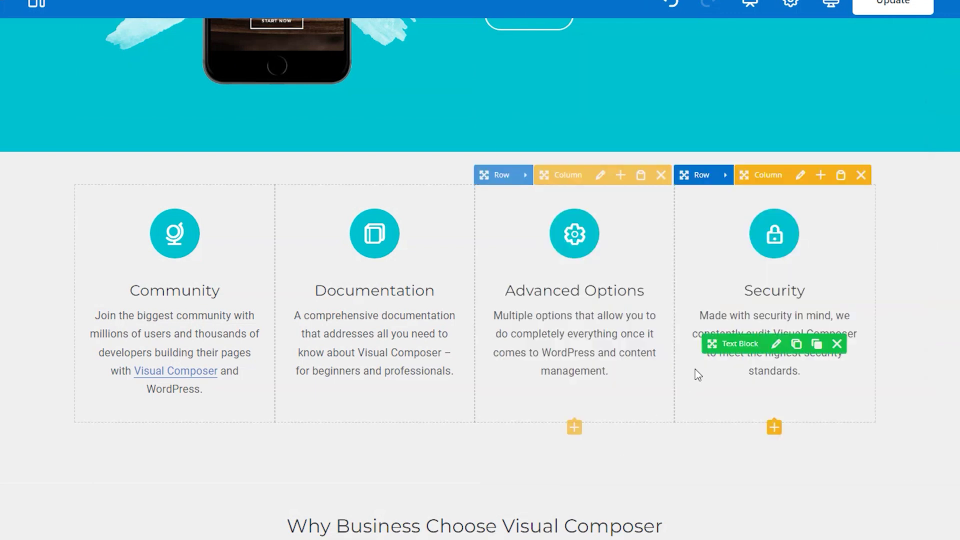